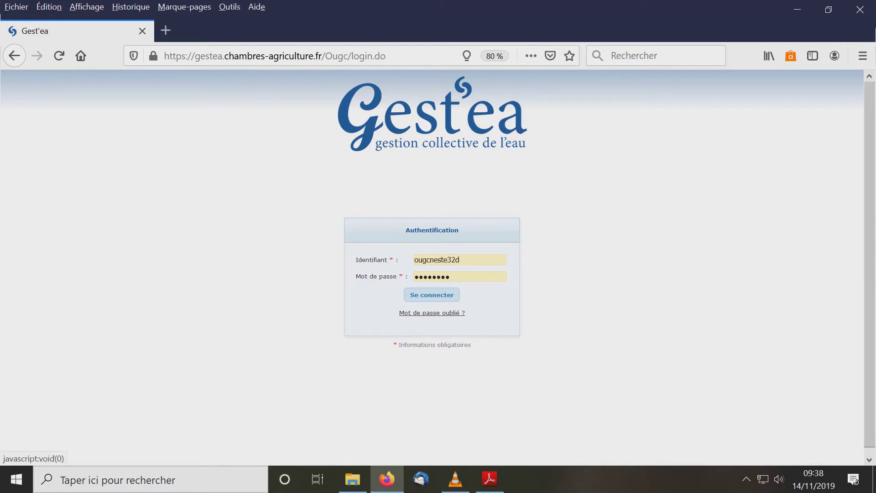
Dismiss the password reset form without sending it and log in with the prefilled credentials.
left_click(433, 313)
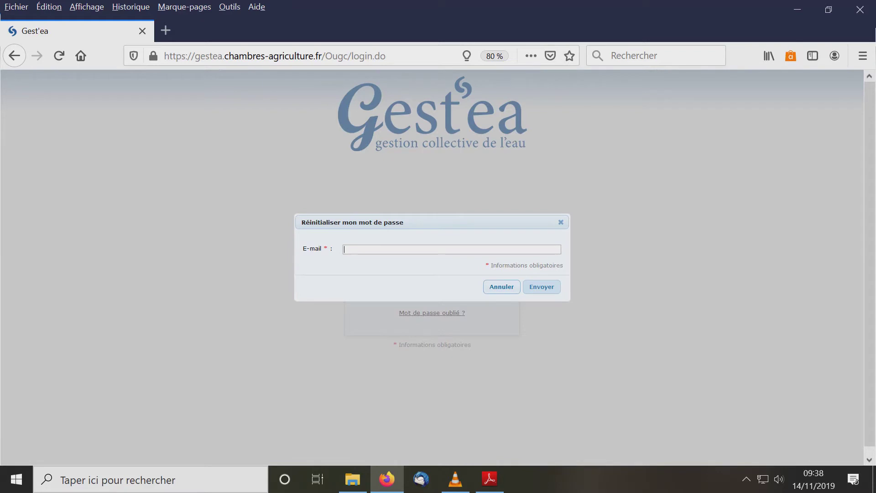
key("Escape")
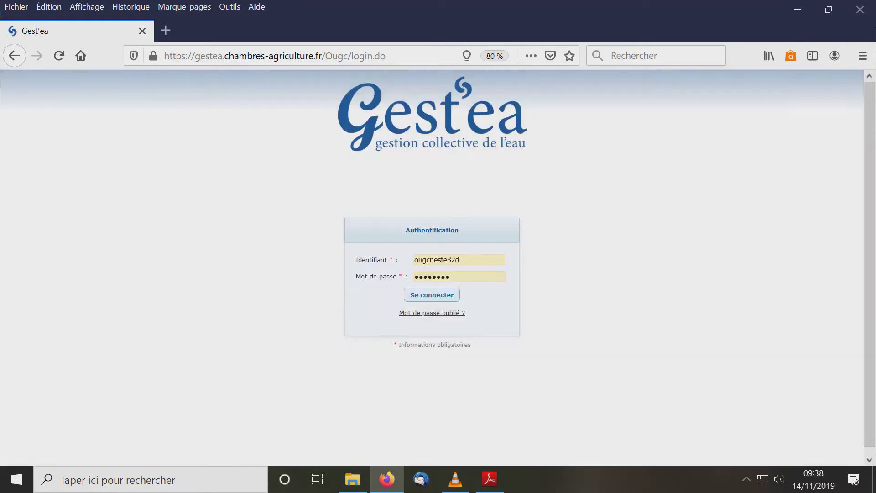
key("Return")
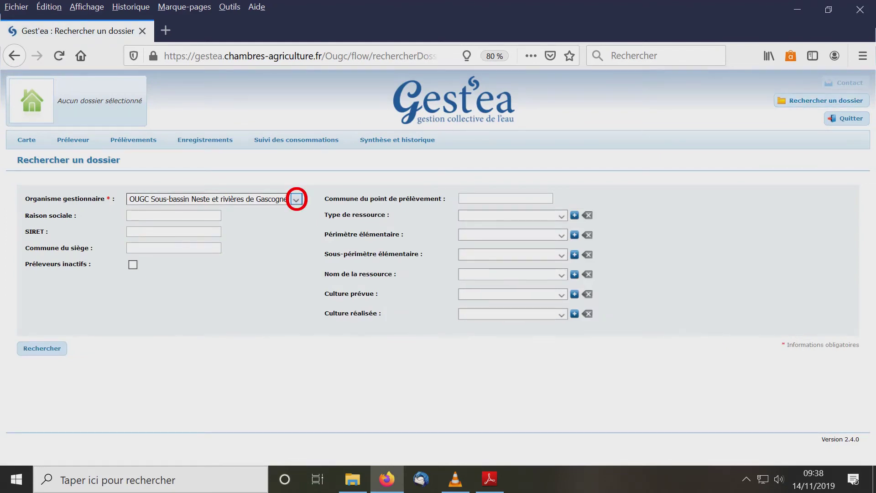
Search the files of OUGC Sous-bassin Neste et rivières de Gascogne and open the DEMO file.
key("Return")
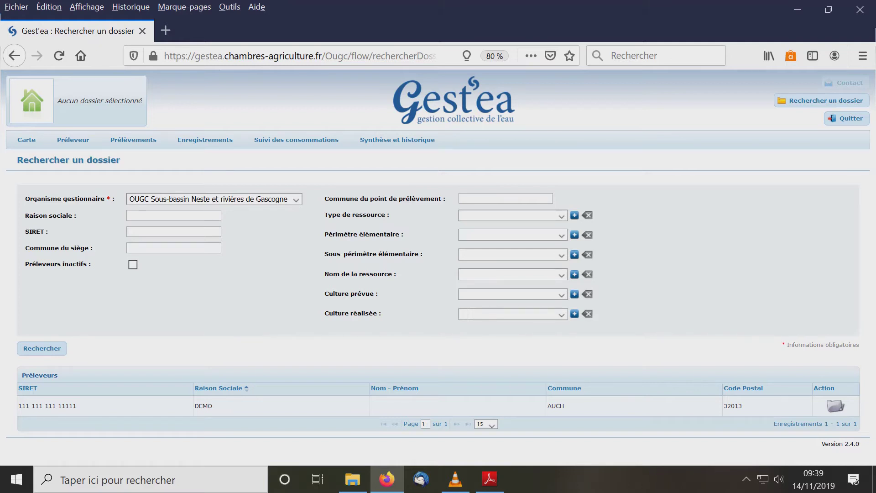
left_click(835, 406)
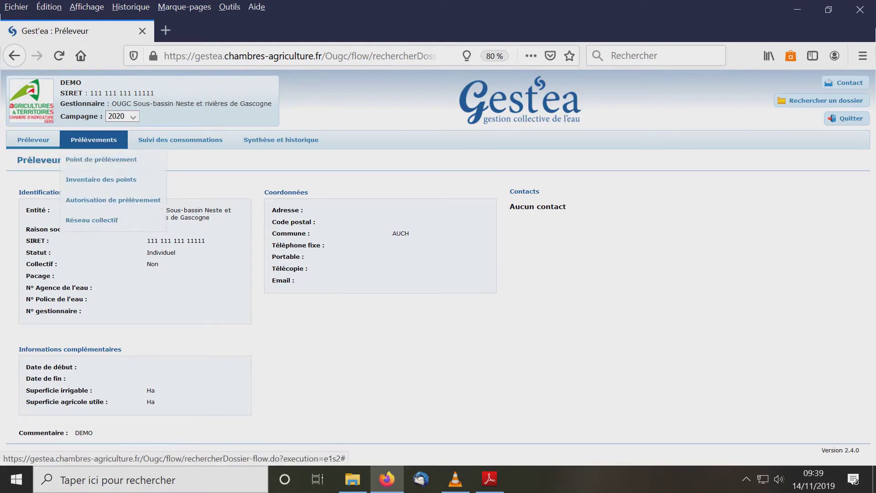
View the contact message form for the DEMO file and close it without sending a message.
mouse_move(281, 140)
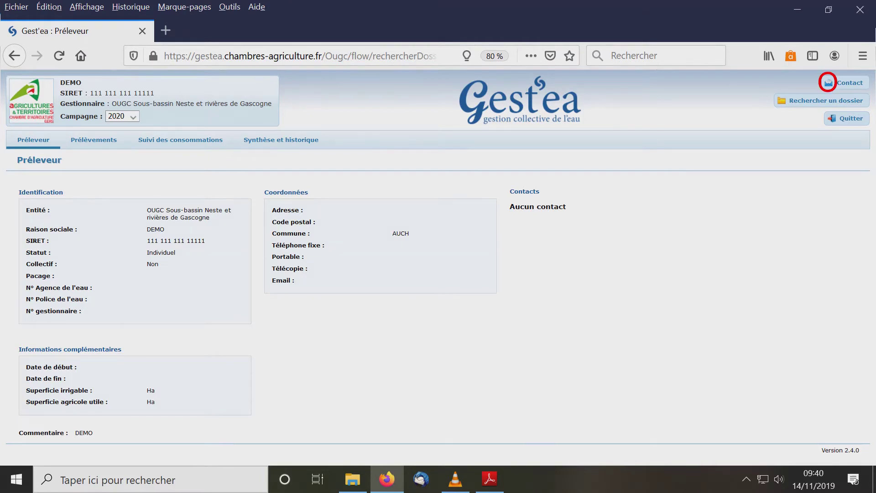
left_click(843, 83)
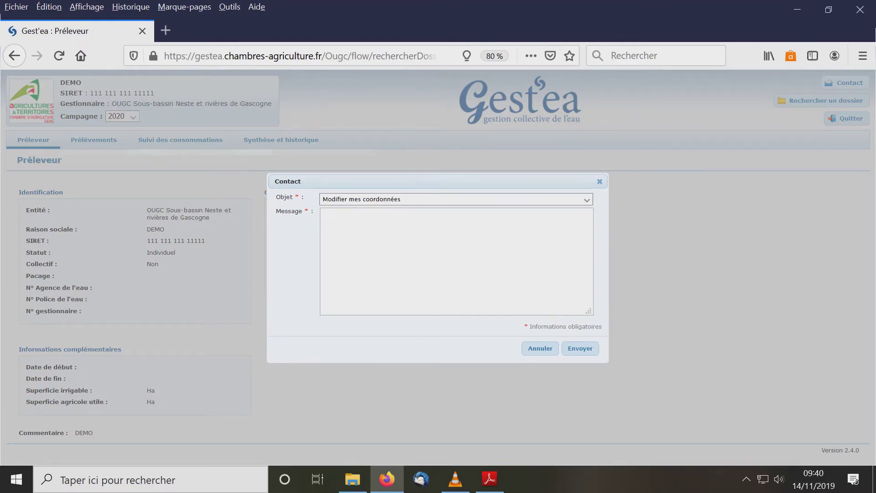
left_click(540, 348)
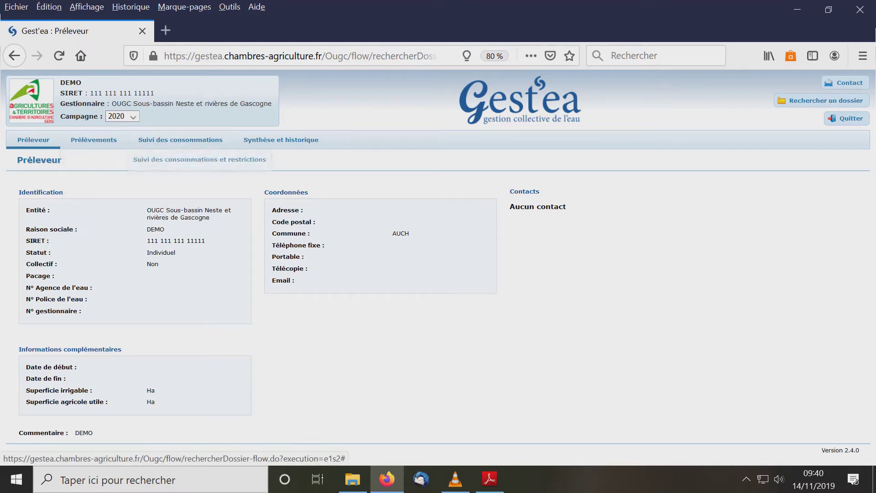
Open the Point de prélèvement map and select the pink Retenue déconnectée point.
mouse_move(94, 139)
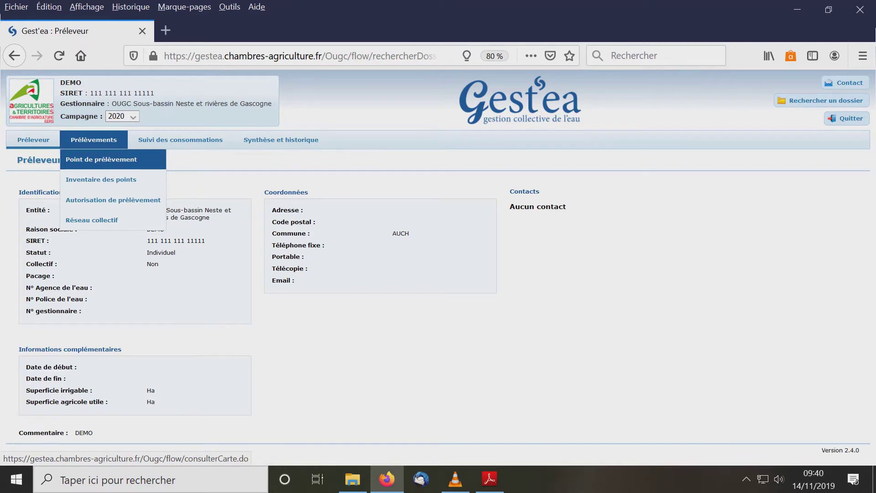
left_click(101, 159)
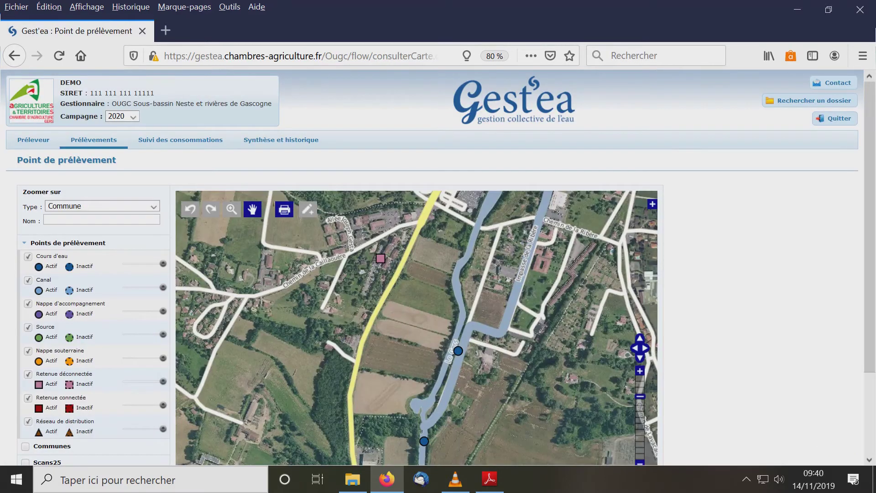
scroll(758, 274, "down", 2)
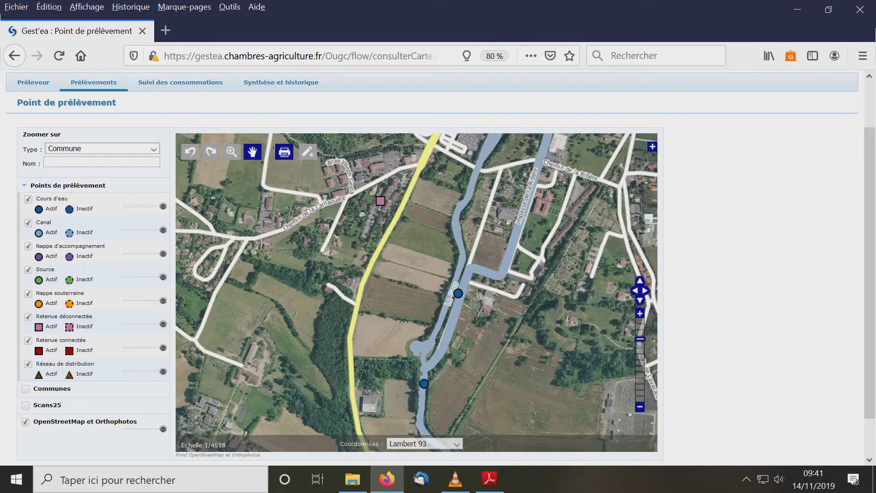
left_click(381, 201)
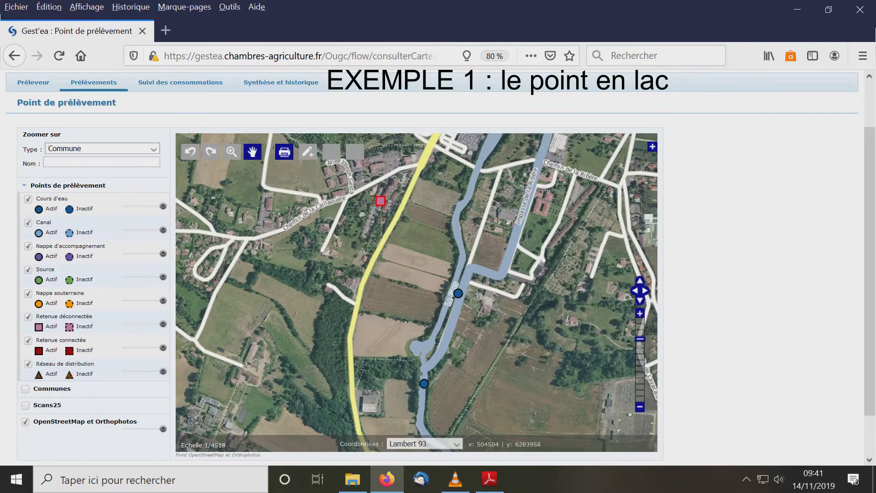
Expand and read the selected point's Informations générales, Informations détaillées and Dispositif de comptage sections.
scroll(380, 201, "down", 1)
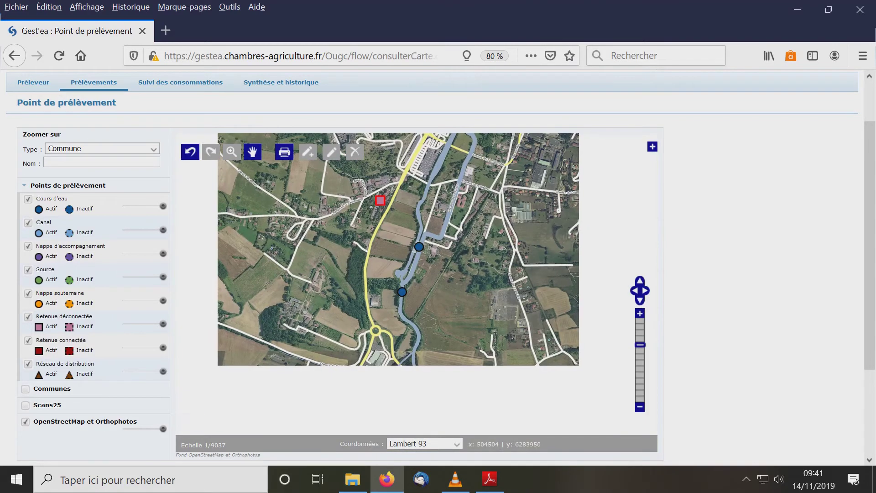
scroll(438, 269, "down", 3)
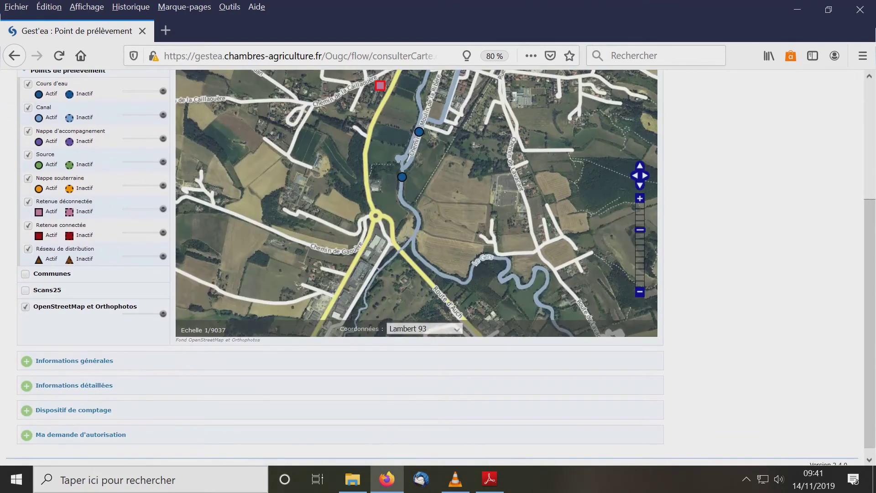
scroll(438, 269, "down", 1)
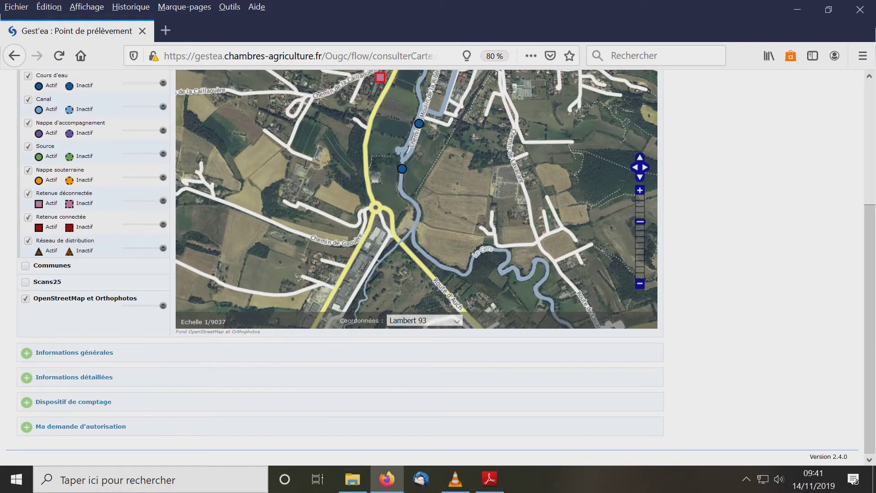
scroll(439, 270, "down", 2)
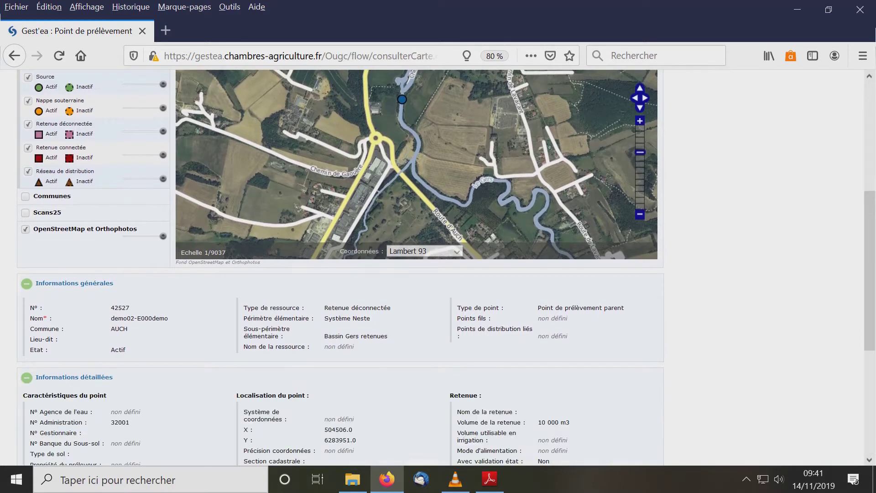
scroll(438, 269, "down", 4)
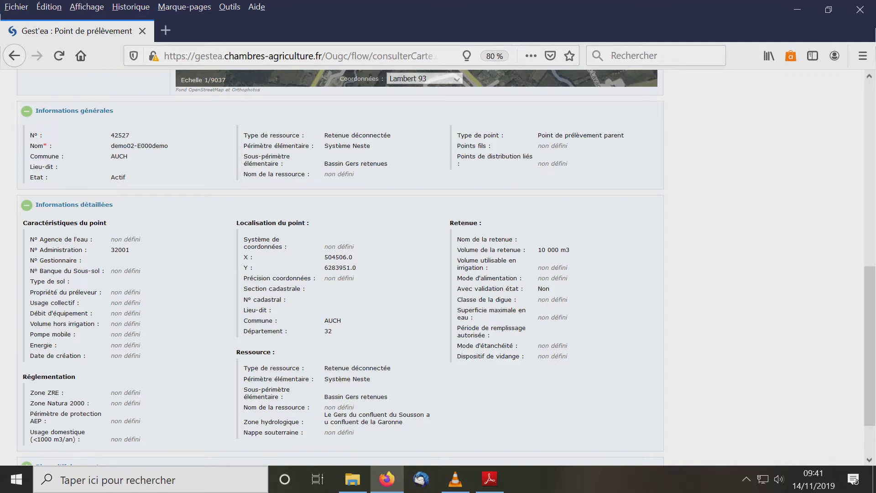
scroll(438, 267, "up", 10)
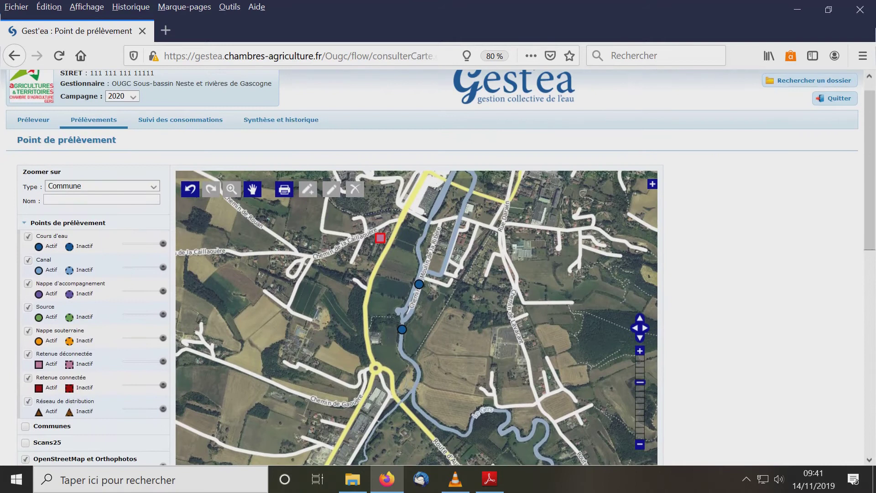
scroll(438, 267, "up", 1)
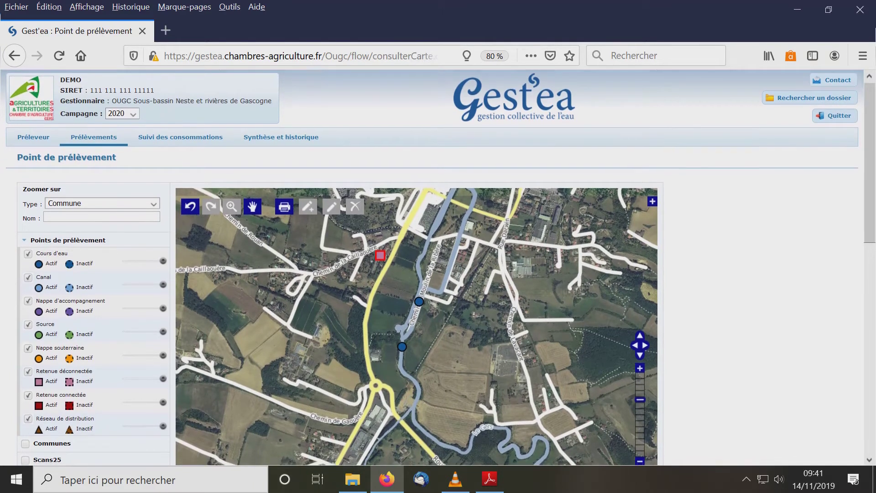
scroll(438, 267, "down", 5)
scroll(438, 267, "down", 8)
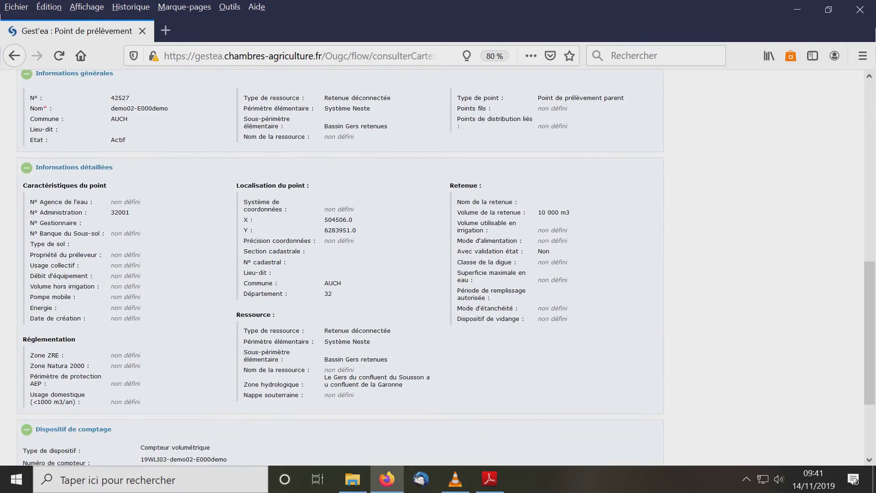
scroll(438, 267, "down", 3)
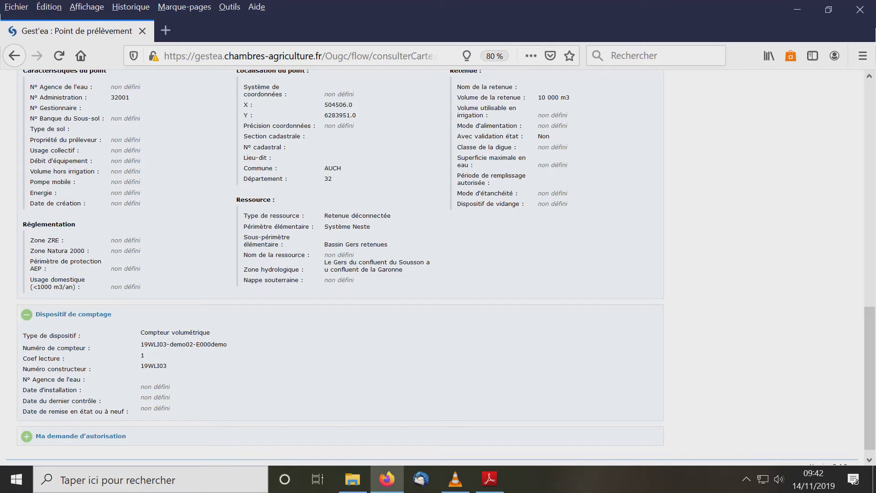
left_click_drag(141, 366, 169, 365)
Expand Ma demande d'autorisation and review the data for etiage 2020 and hors etiage 2020-2021.
left_click(81, 436)
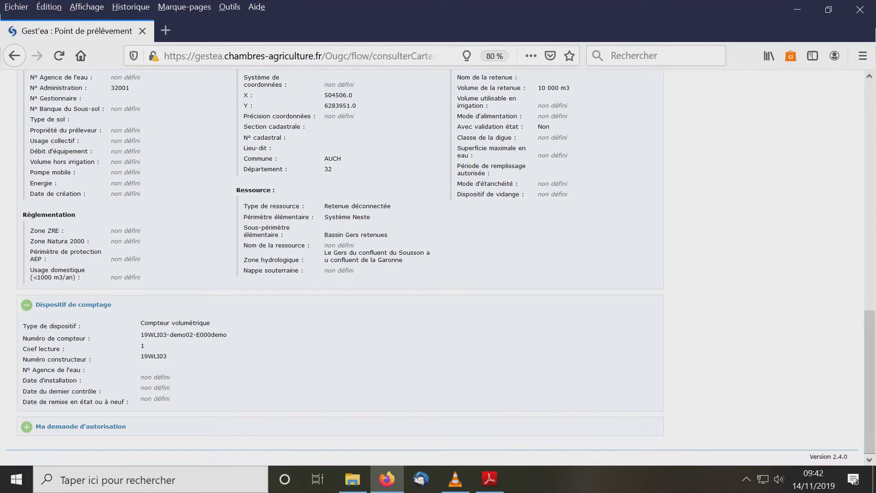
scroll(438, 274, "down", 5)
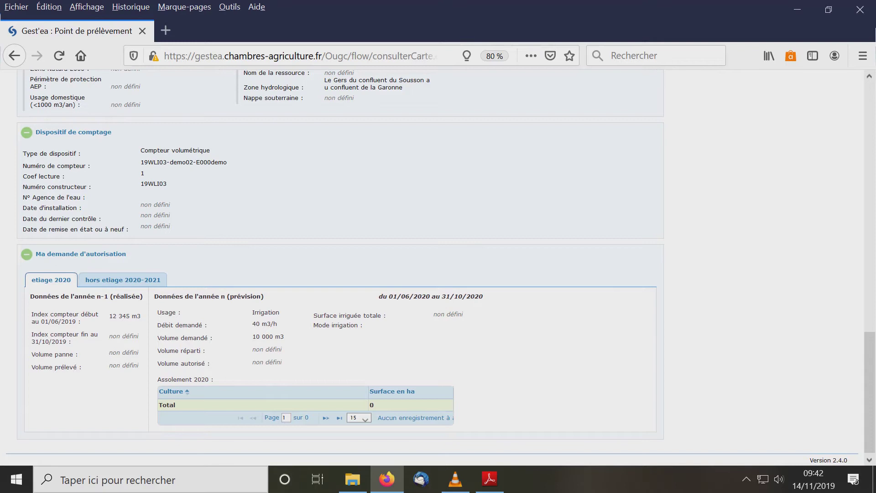
left_click(123, 280)
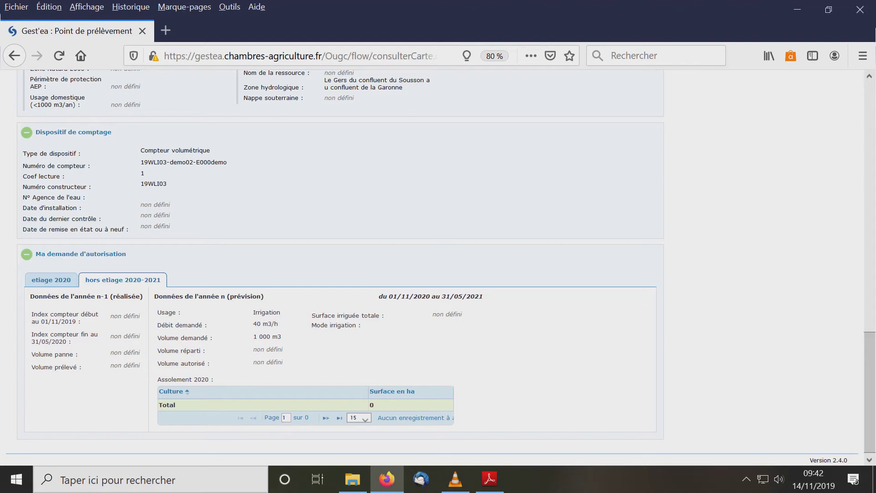
Open the selected Retenue déconnectée point for modification.
scroll(380, 248, "up", 15)
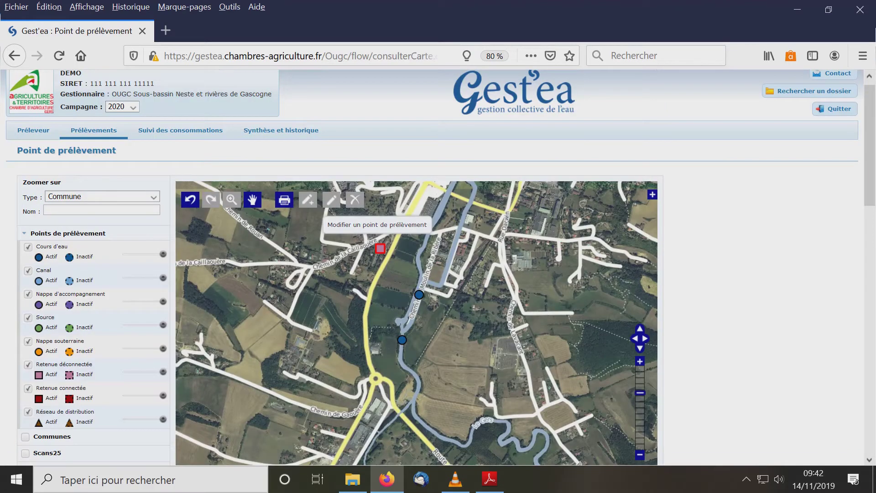
left_click(380, 249)
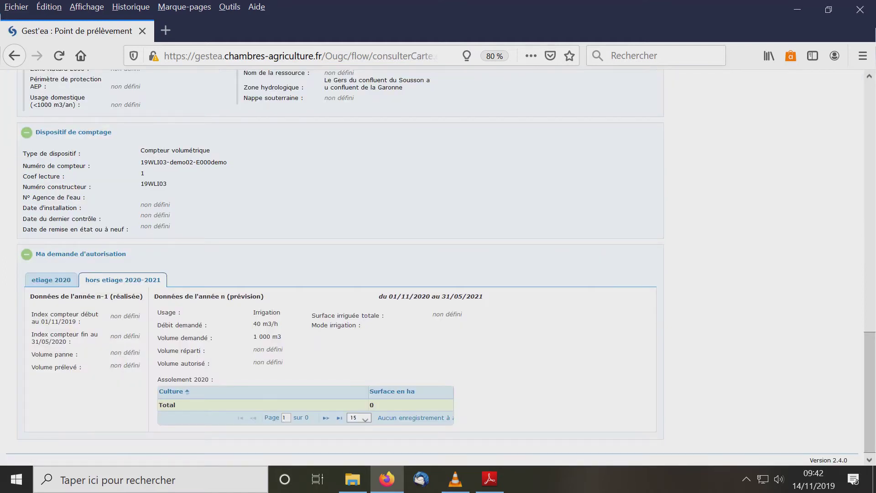
scroll(441, 266, "up", 15)
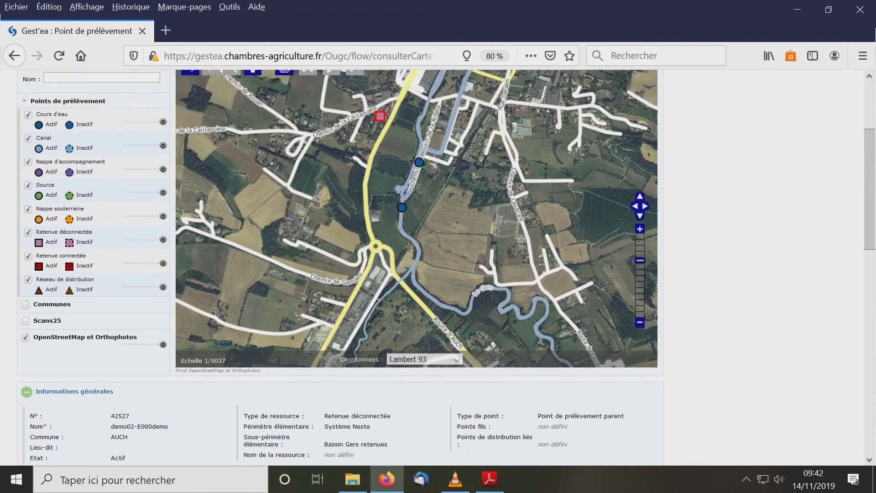
scroll(441, 266, "up", 3)
left_click(330, 200)
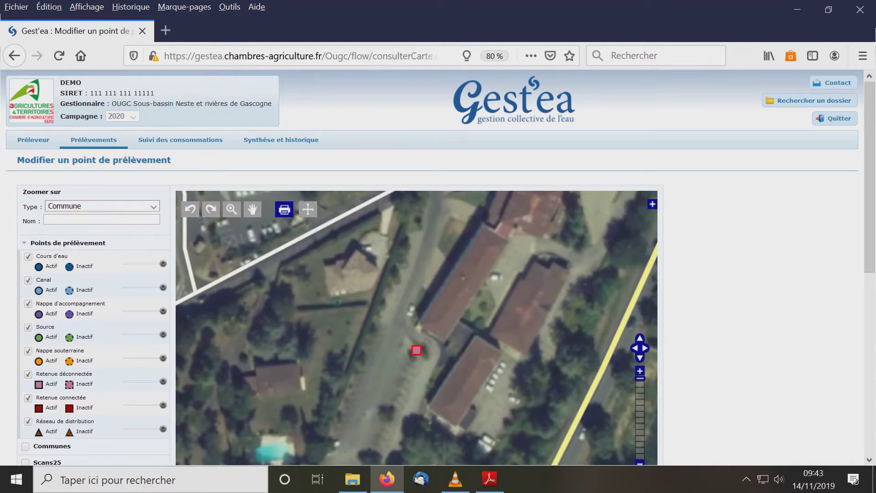
Expand Ma demande d'autorisation in the edit form and check the requested flow and volume for etiage 2020.
scroll(438, 268, "down", 5)
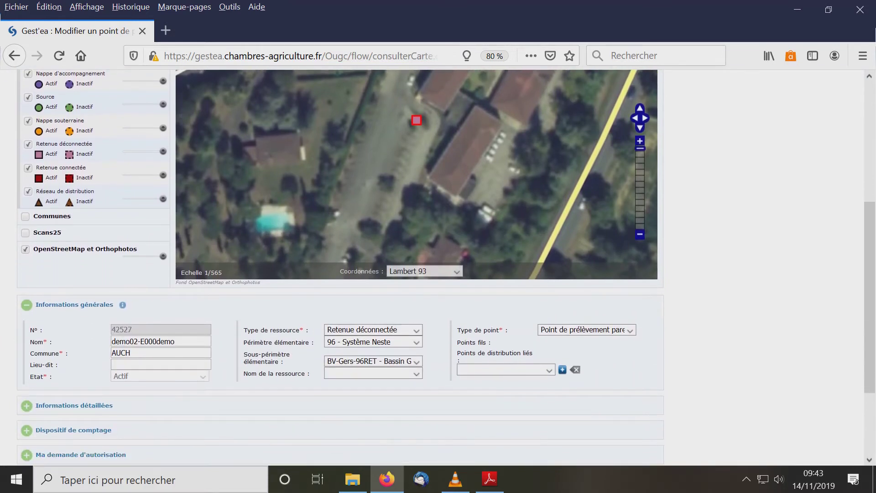
scroll(340, 265, "down", 1)
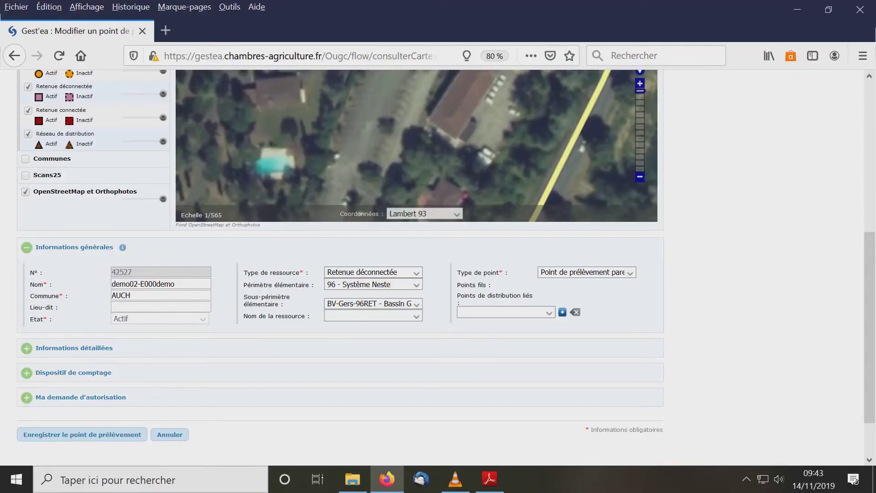
left_click(80, 397)
scroll(439, 267, "down", 1)
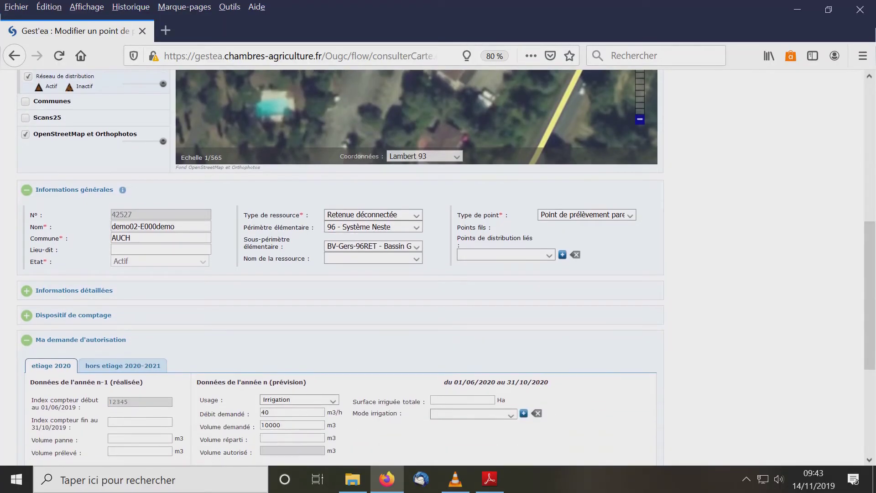
scroll(438, 267, "down", 2)
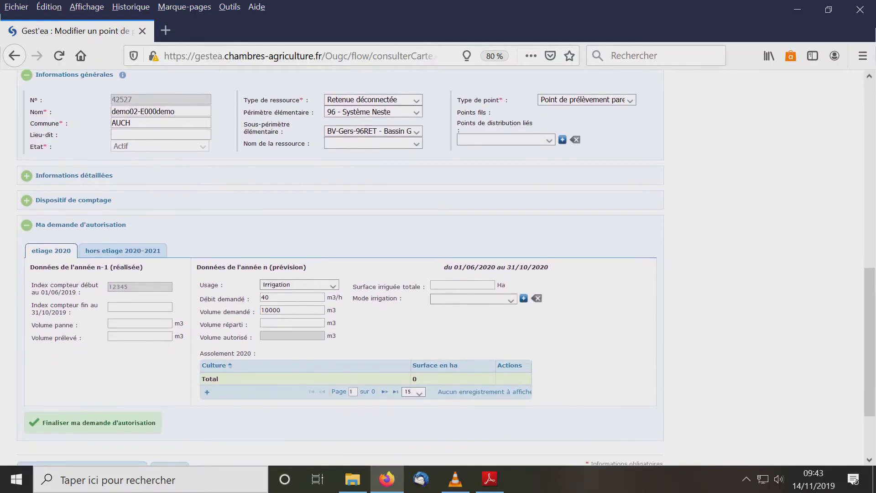
double_click(270, 310)
double_click(264, 297)
scroll(438, 267, "up", 10)
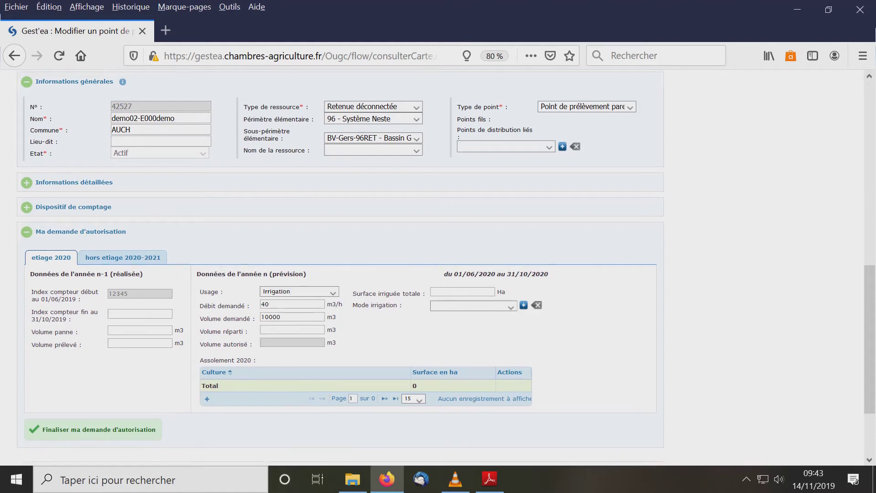
scroll(438, 267, "up", 1)
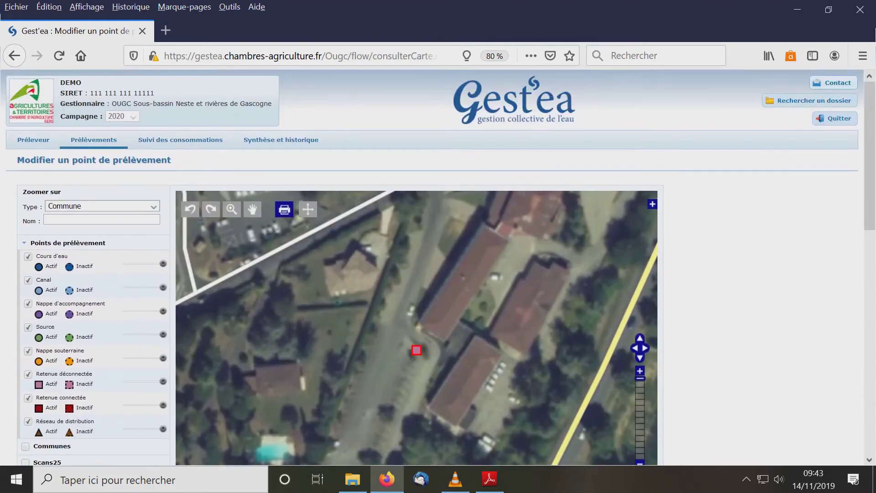
scroll(438, 267, "down", 8)
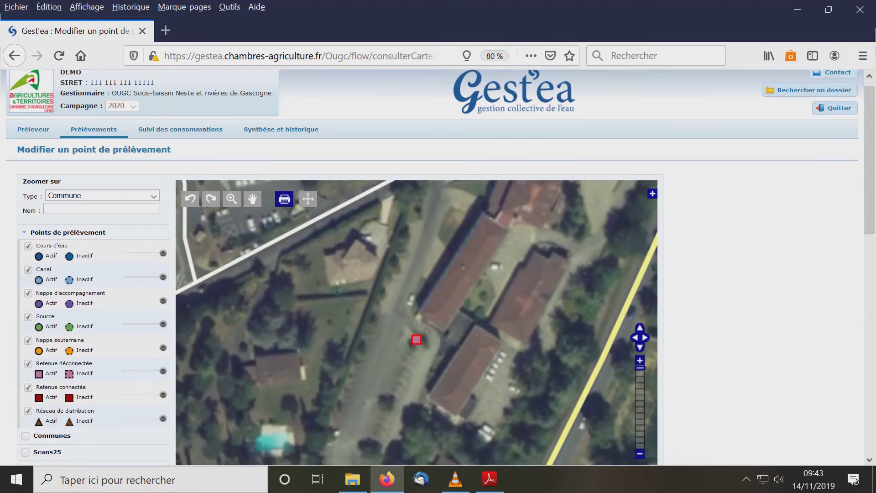
Enter 17545 as the meter index at 31/10/2019 in the lake point's etiage 2020 request.
scroll(438, 267, "down", 3)
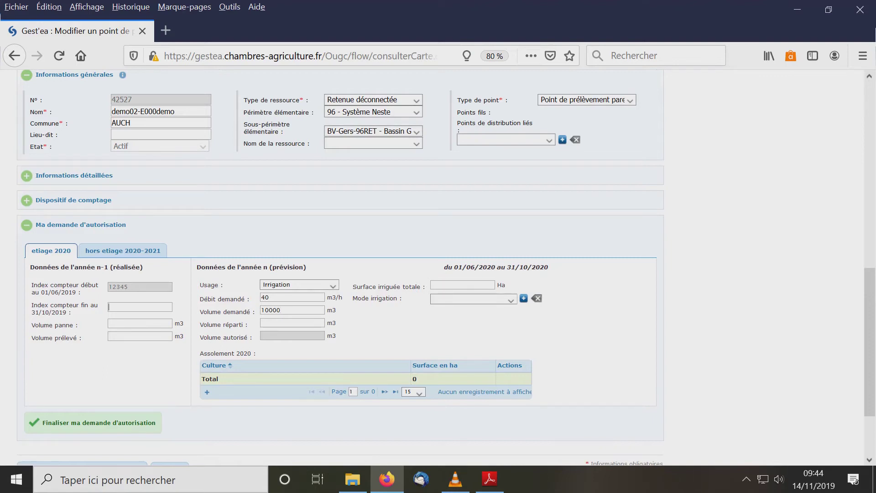
type("17545")
key("Tab")
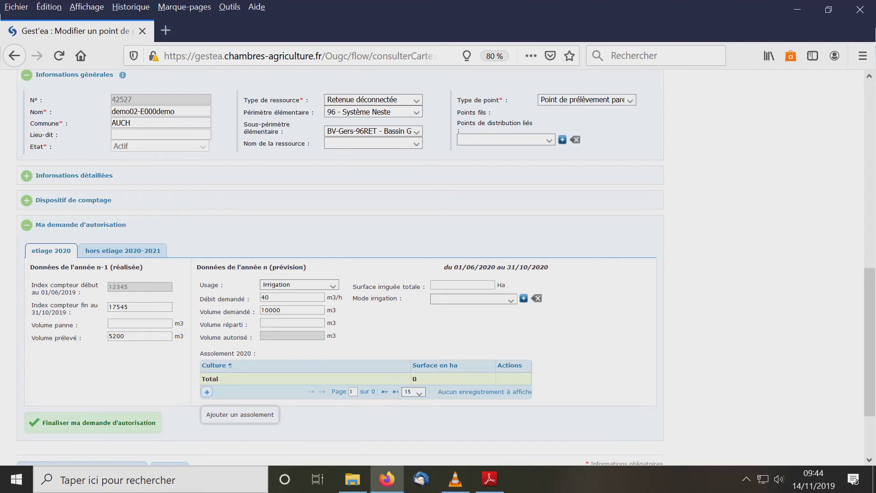
Add a 5 ha Soja crop to the lake point's Assolement 2020 for etiage 2020.
left_click(206, 391)
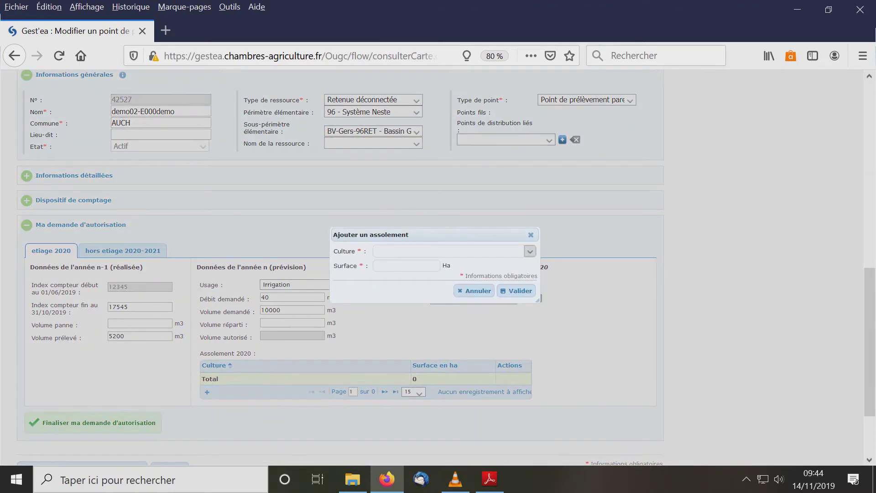
left_click(530, 251)
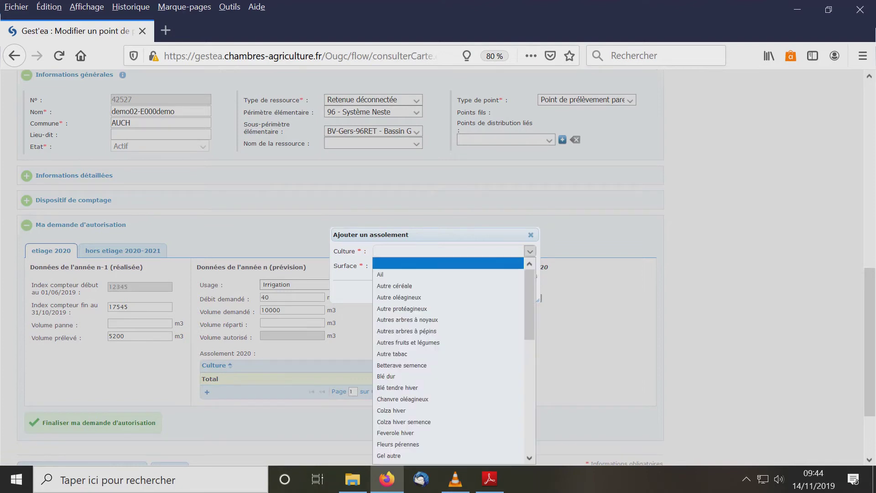
scroll(449, 361, "down", 1)
scroll(449, 360, "down", 10)
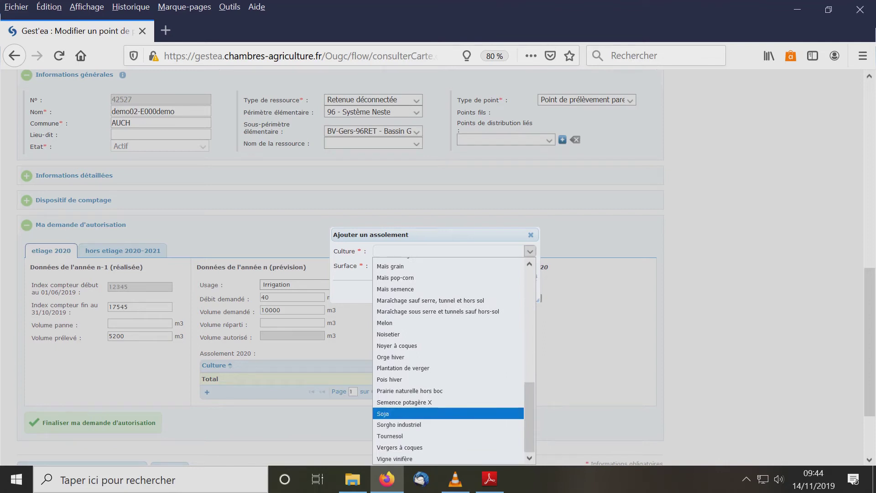
left_click(383, 413)
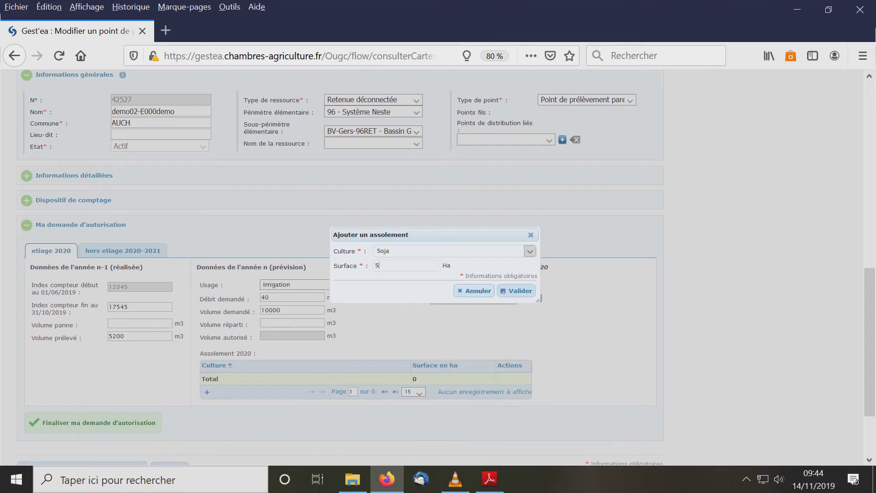
left_click(516, 291)
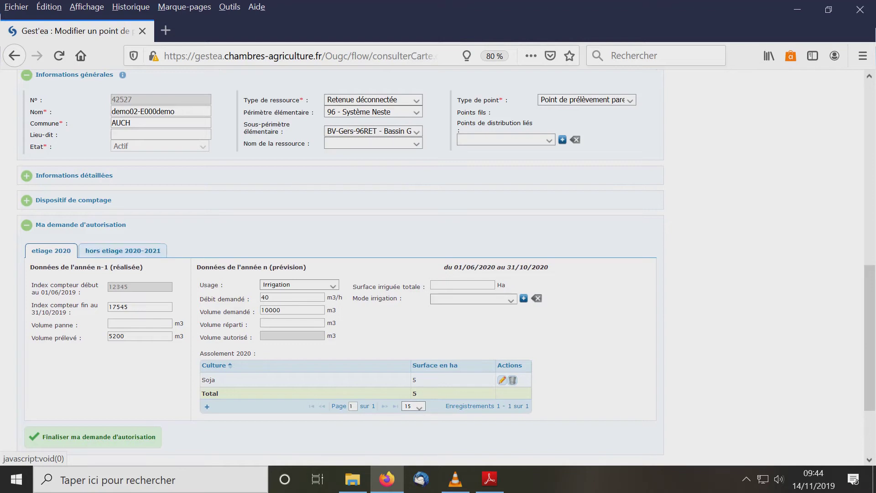
Check the lake point's requested volume for hors etiage 2020-2021 and save the withdrawal point.
left_click(123, 250)
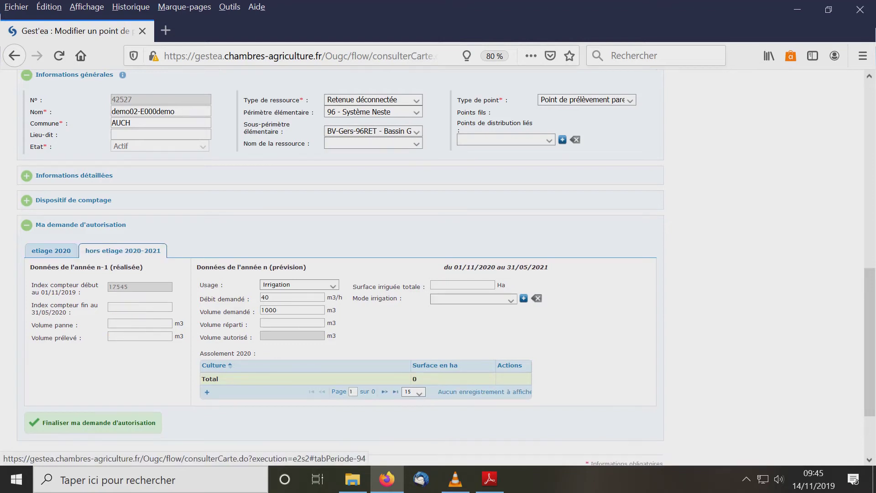
double_click(269, 310)
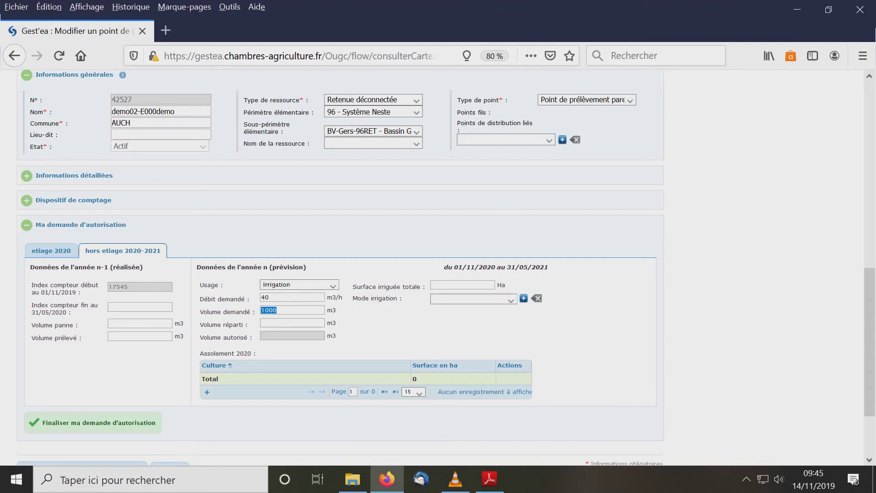
scroll(82, 376, "down", 2)
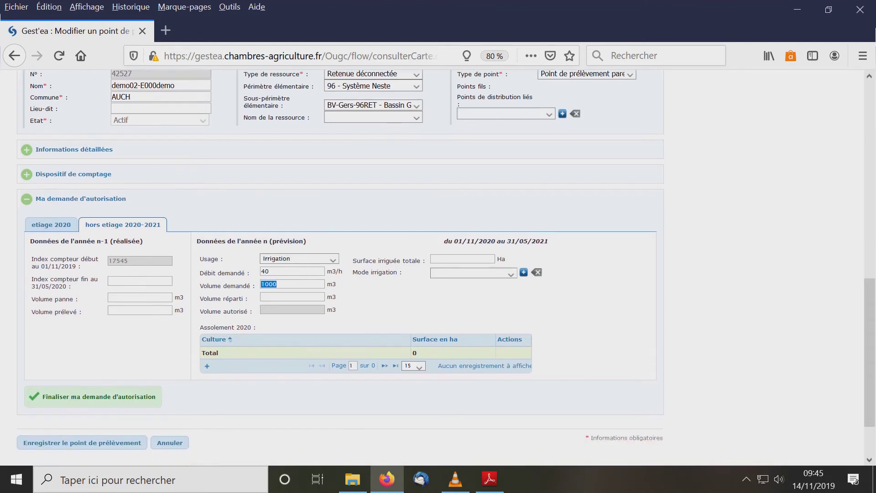
left_click(82, 376)
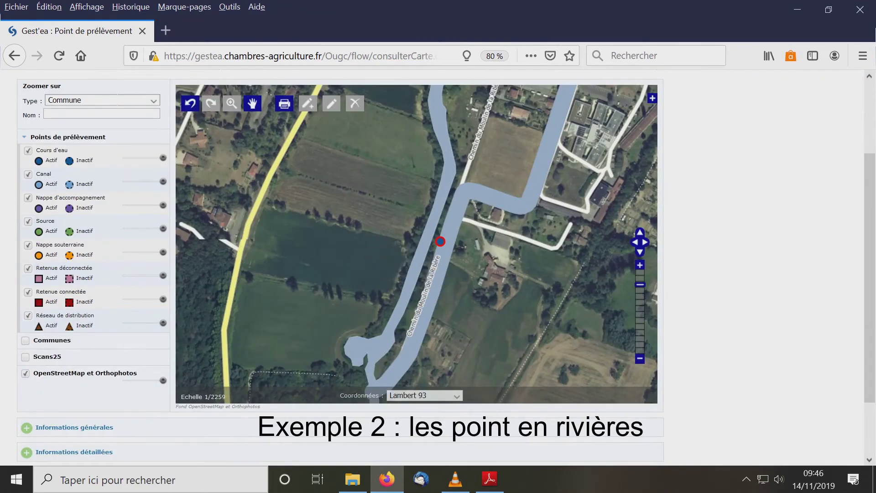
Read the Cours d'eau point's Informations générales and open the point for modification.
scroll(447, 268, "down", 2)
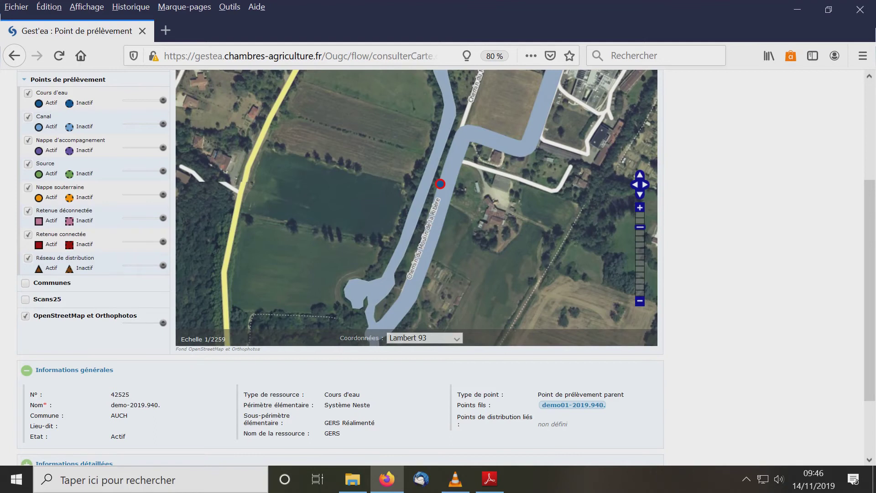
scroll(303, 228, "up", 5)
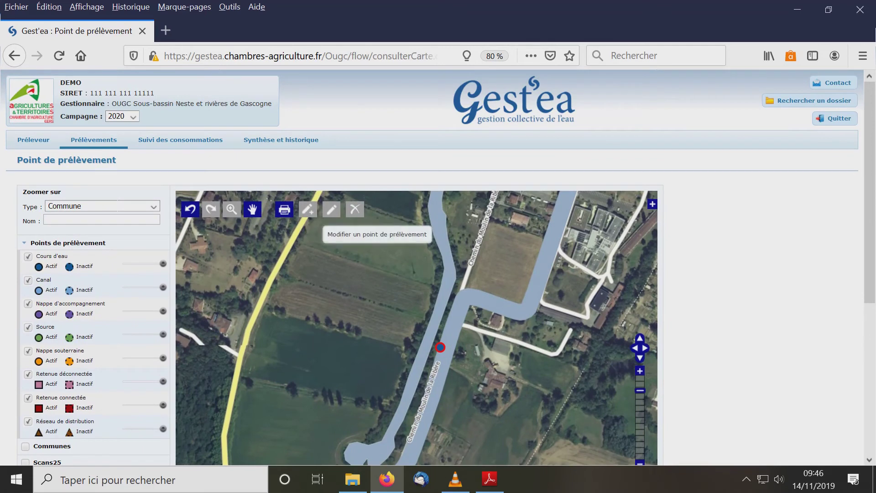
left_click(332, 209)
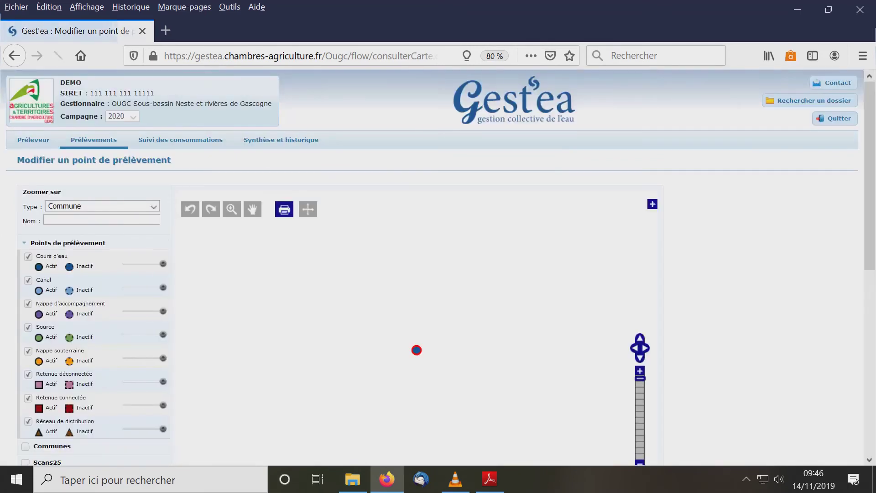
Check the river point's requested flow and volume for etiage 2020 in Ma demande d'autorisation.
scroll(439, 274, "down", 8)
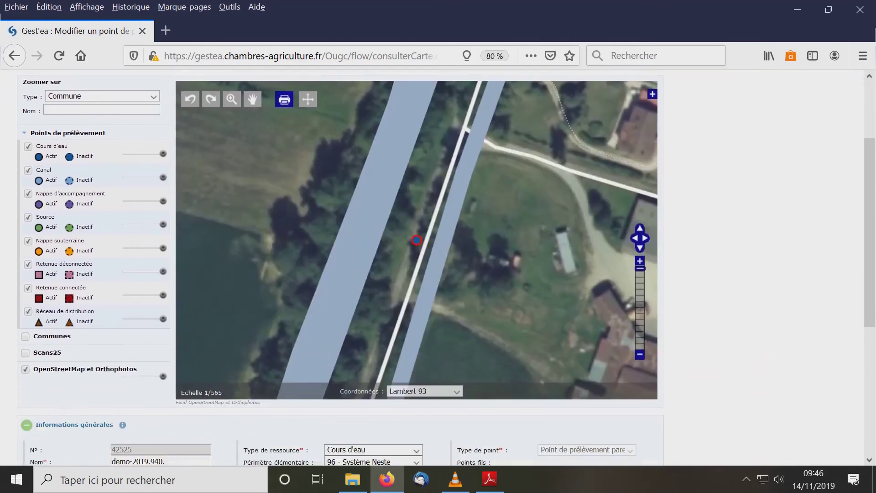
scroll(340, 269, "down", 1)
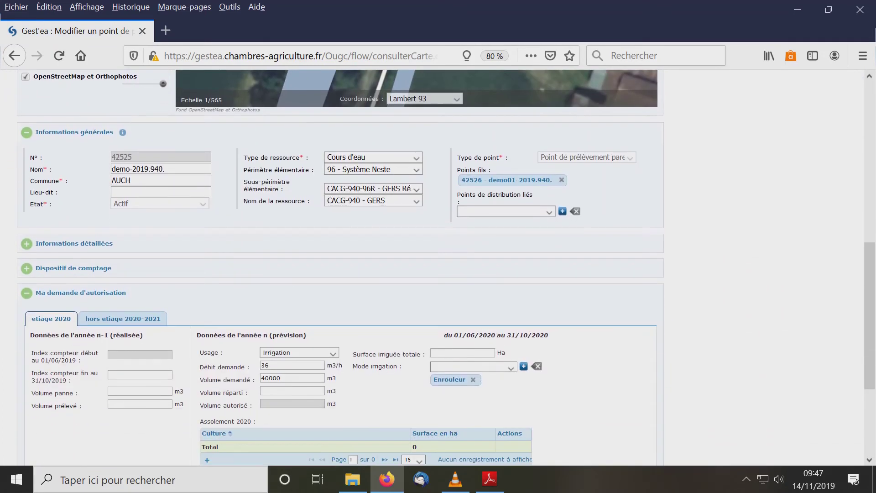
key("ctrl+a")
key("shift+Tab")
scroll(438, 269, "up", 10)
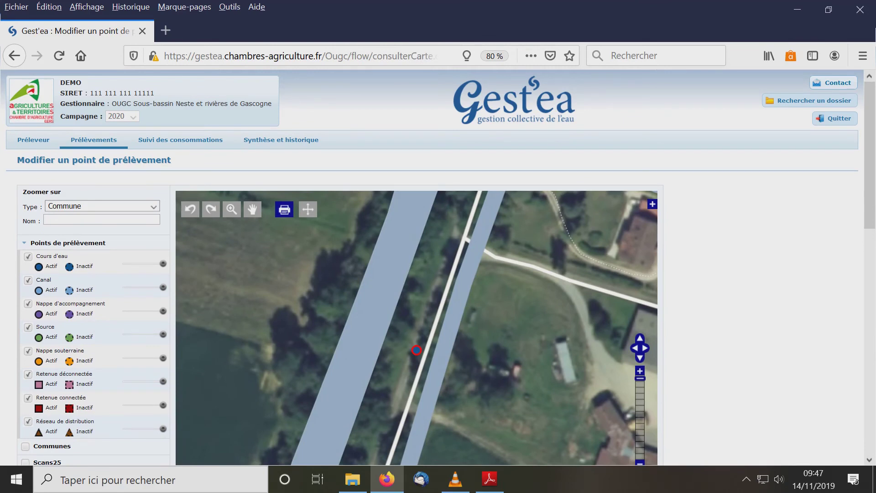
scroll(439, 270, "down", 10)
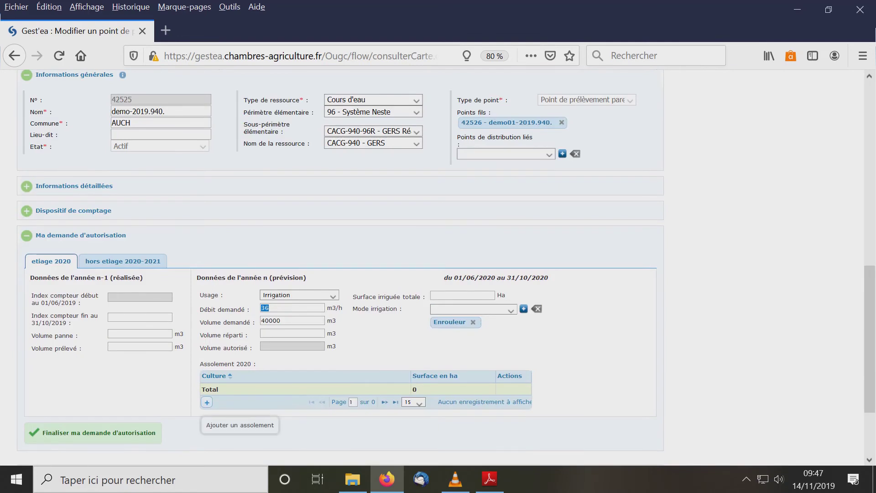
Add a 10 ha Maïs grain crop to the river point's Assolement 2020 for etiage 2020.
left_click(207, 402)
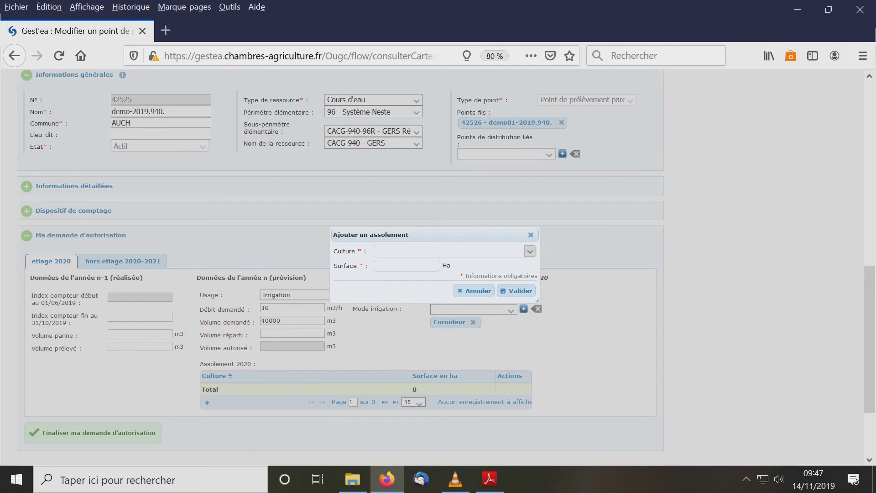
left_click(530, 251)
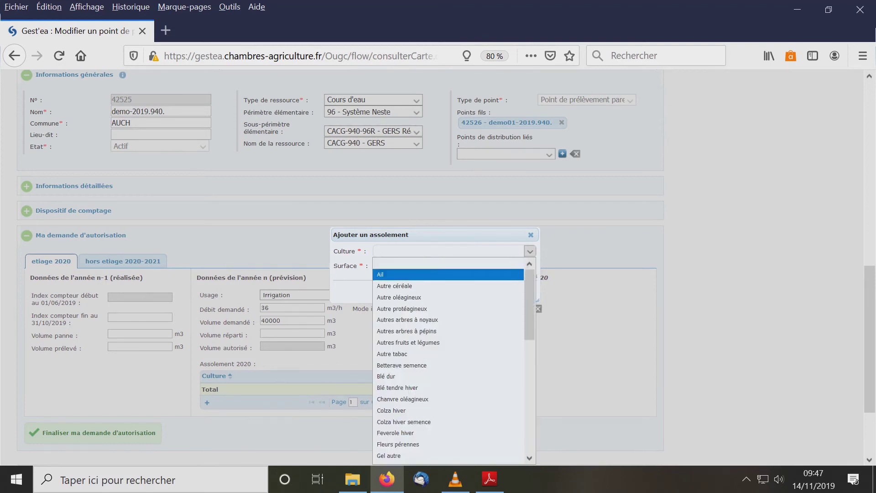
scroll(448, 361, "down", 3)
key("Down")
key("Down")
key("Down")
key("Down")
key("Down")
key("Down")
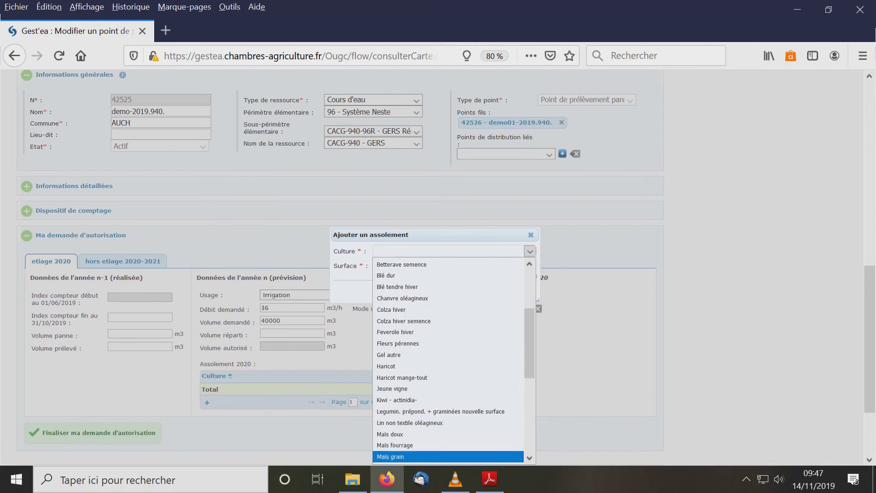
key("Return")
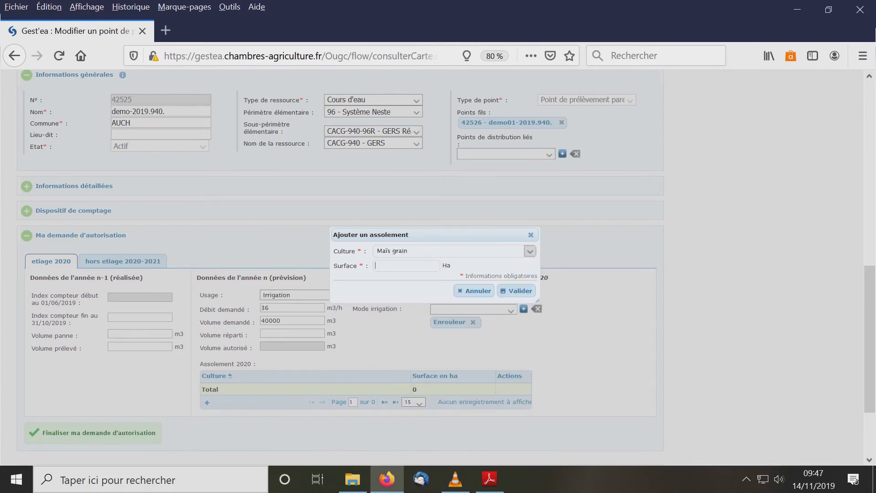
type("10")
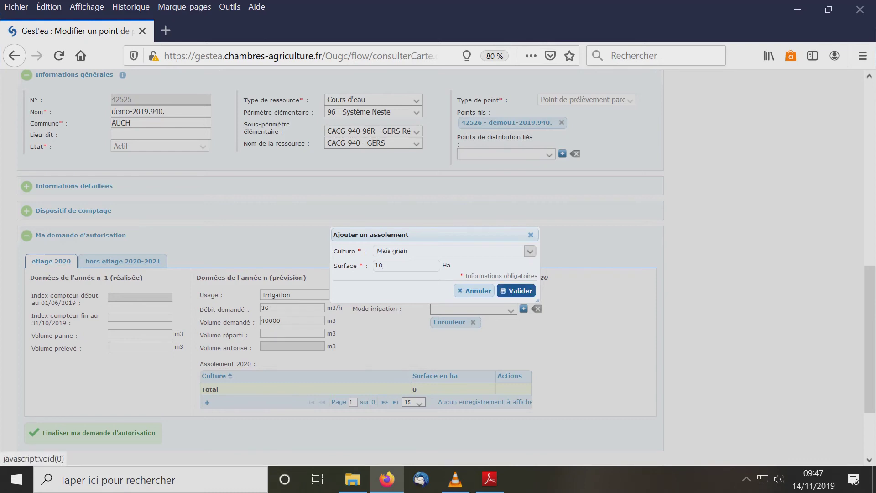
left_click(516, 291)
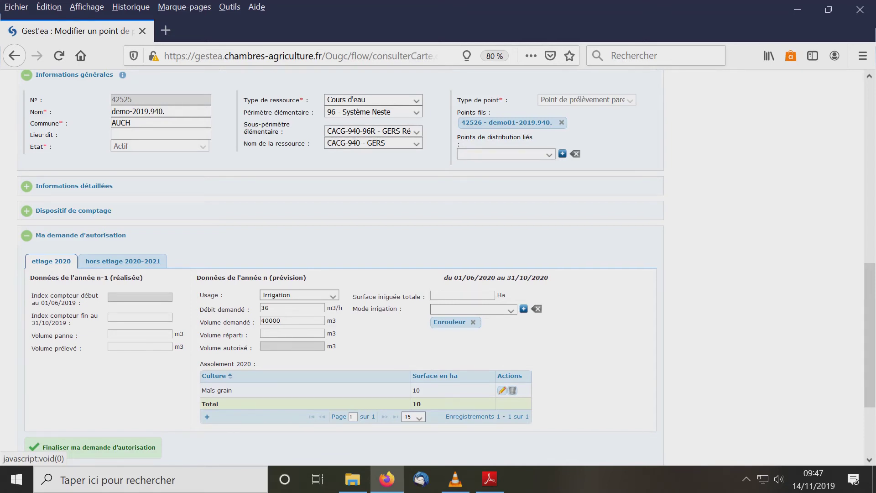
Check the river point's hors etiage 2020-2021 request and save the withdrawal point.
left_click(122, 261)
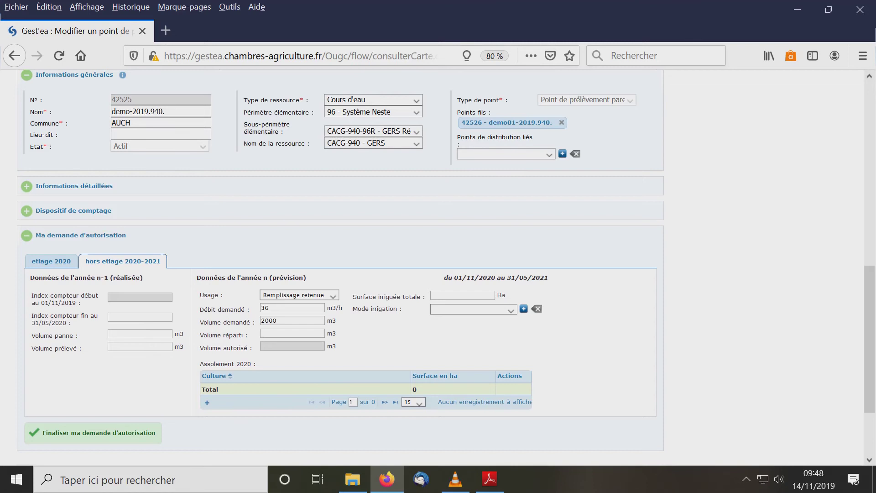
scroll(340, 264, "down", 3)
left_click(82, 376)
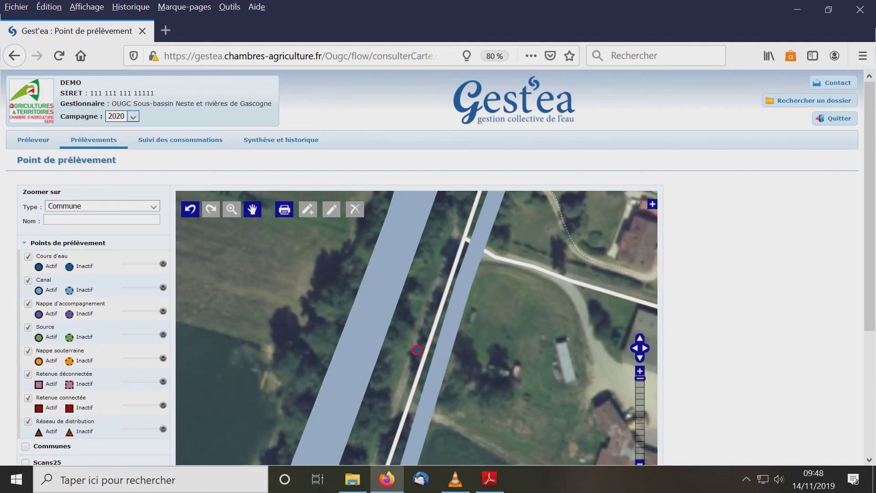
Switch to the 2019 campaign and open the river point demo-2019.940. for modification.
key("alt+Down")
key("Down")
key("Return")
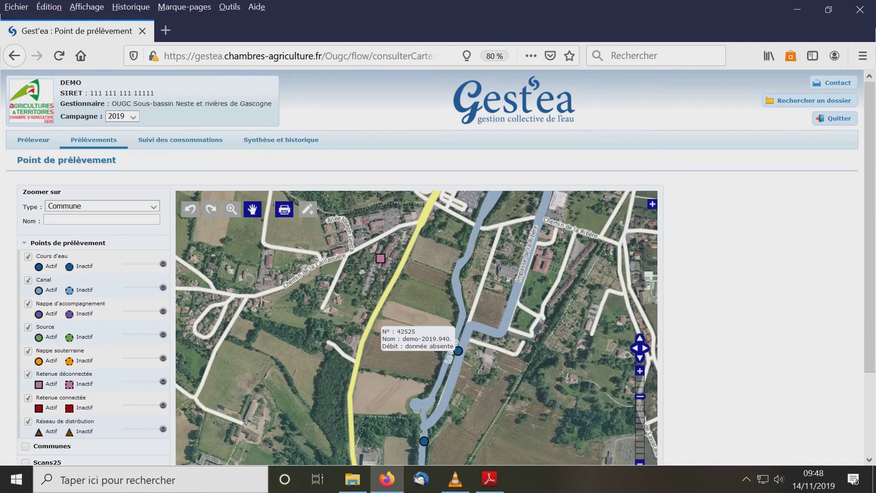
left_click(458, 351)
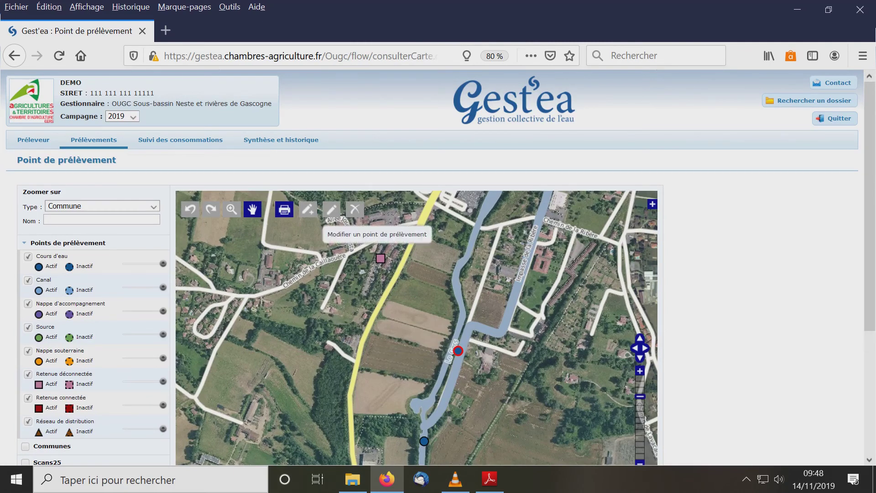
left_click(332, 209)
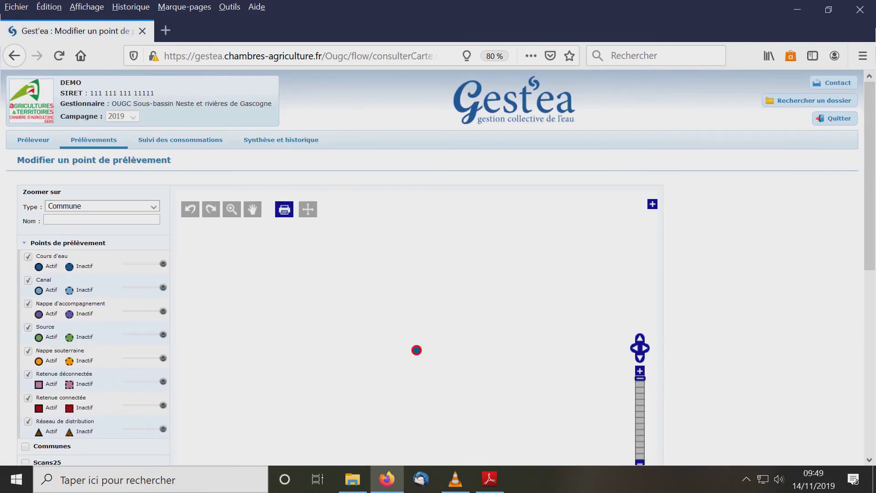
Enter 123556 as the meter index at 31/05/2019 for hors etiage 2019-2020 and save the river point.
scroll(124, 319, "down", 7)
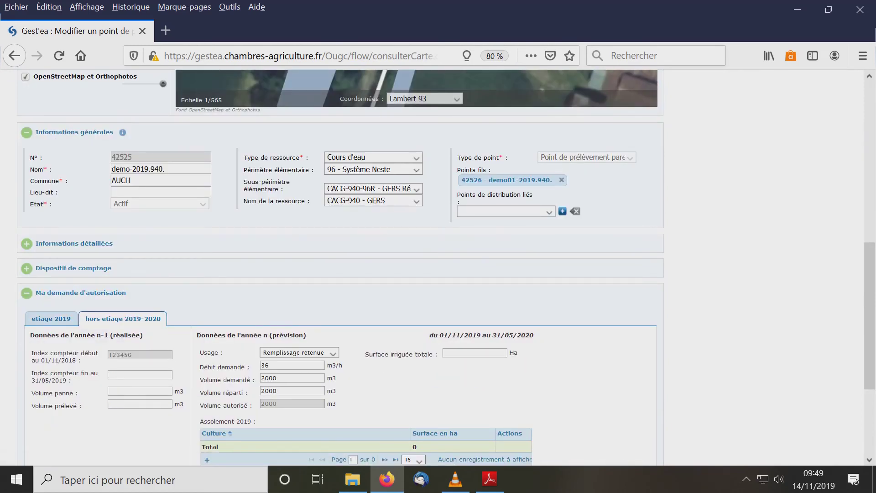
type("23556")
key("Tab")
scroll(438, 267, "down", 5)
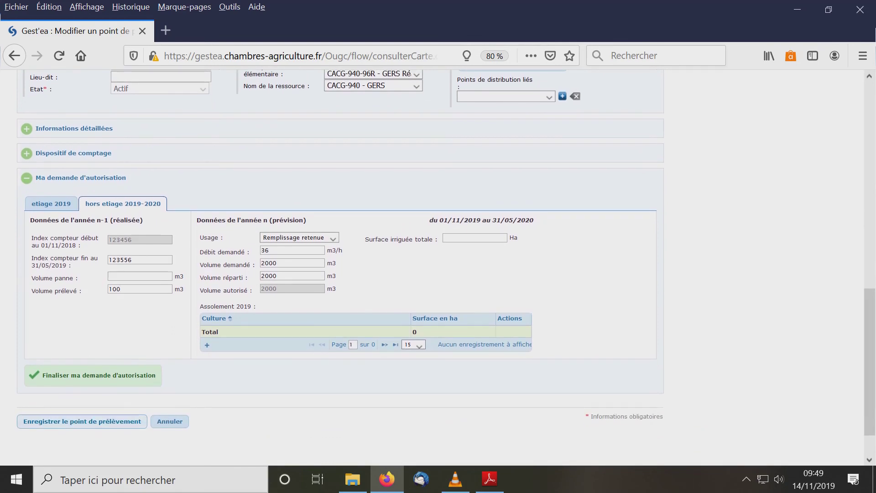
left_click(82, 421)
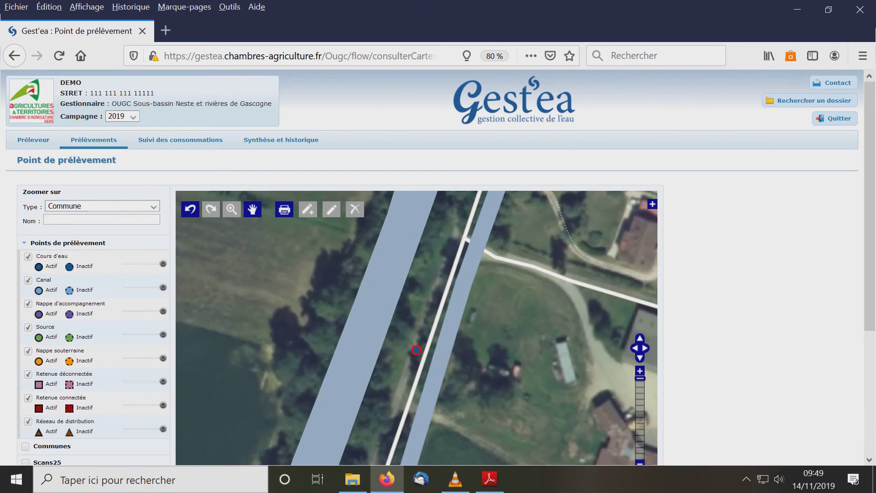
Switch back to the 2020 campaign and open the Retenue déconnectée point for modification.
left_click(133, 117)
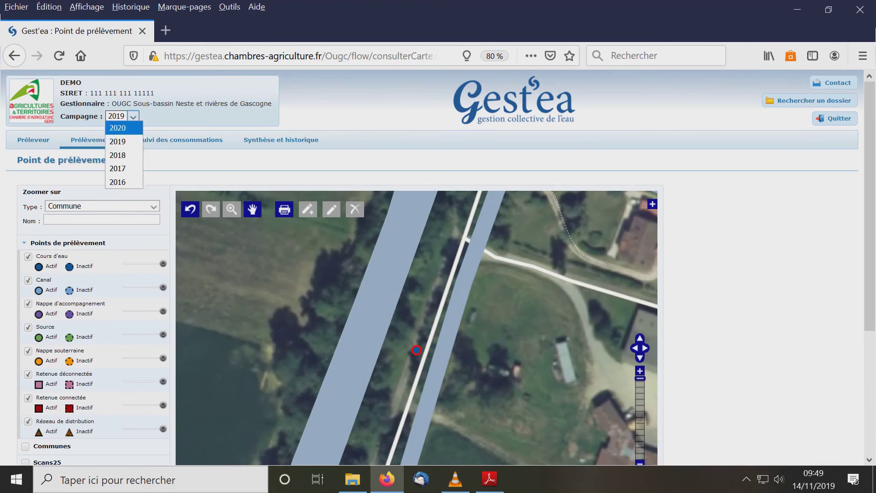
left_click(118, 127)
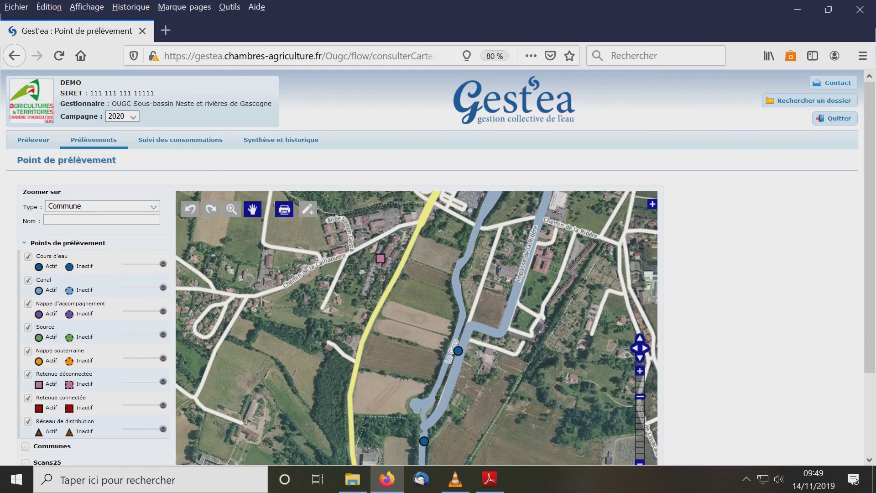
left_click(381, 258)
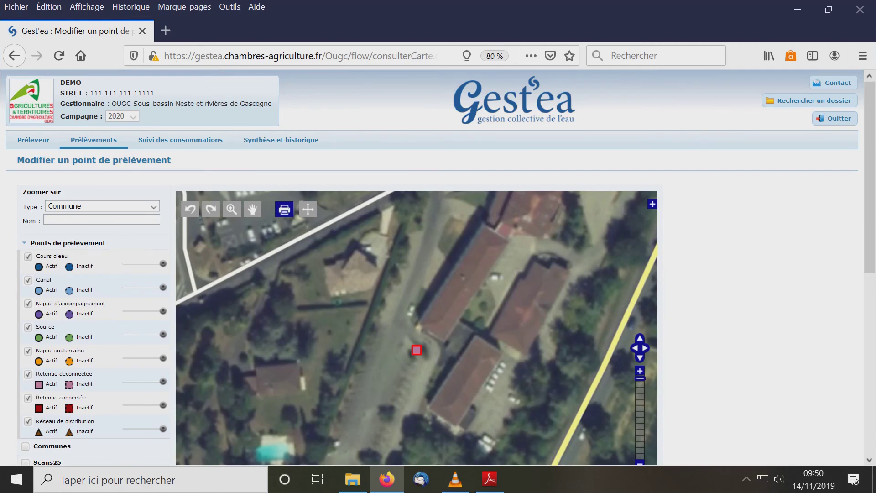
Finalise the 2020 authorization request from the lake point's edit form and validate the dossier.
scroll(438, 267, "down", 8)
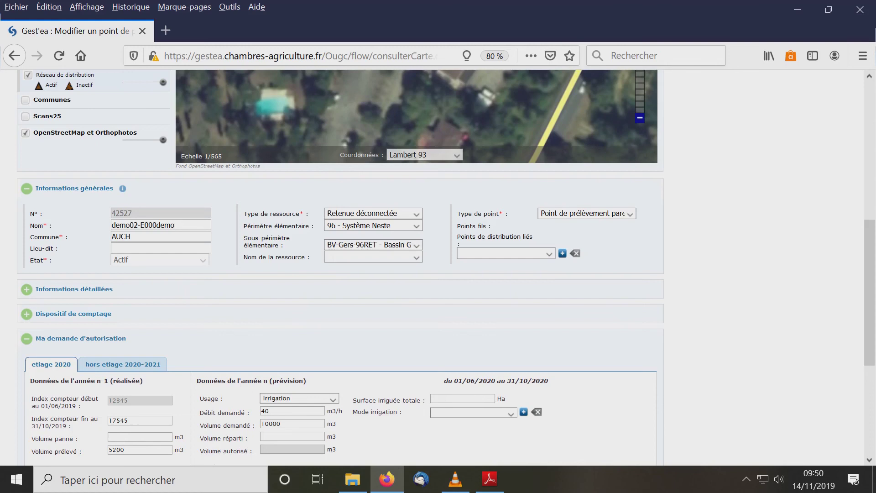
scroll(438, 267, "down", 3)
scroll(438, 267, "down", 2)
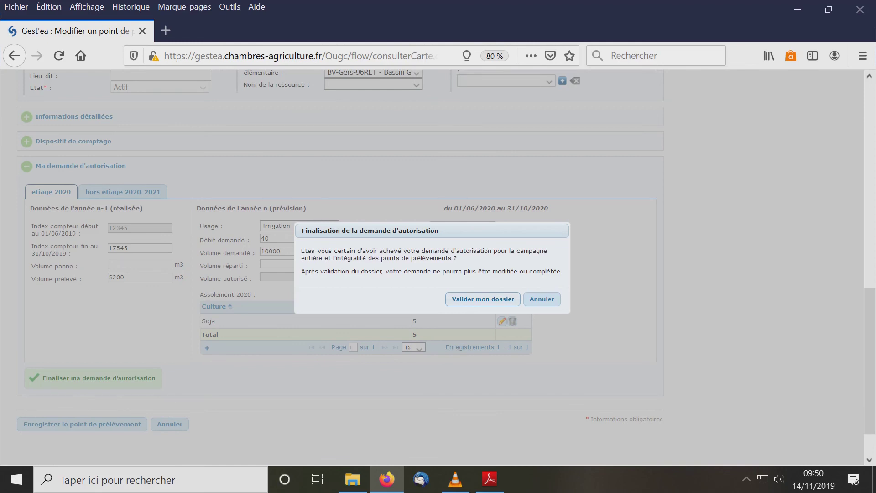
left_click(482, 299)
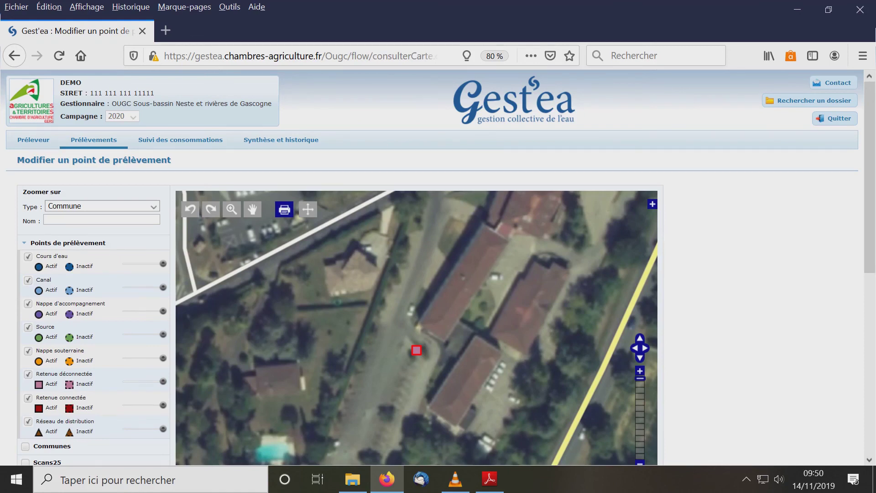
scroll(439, 267, "down", 7)
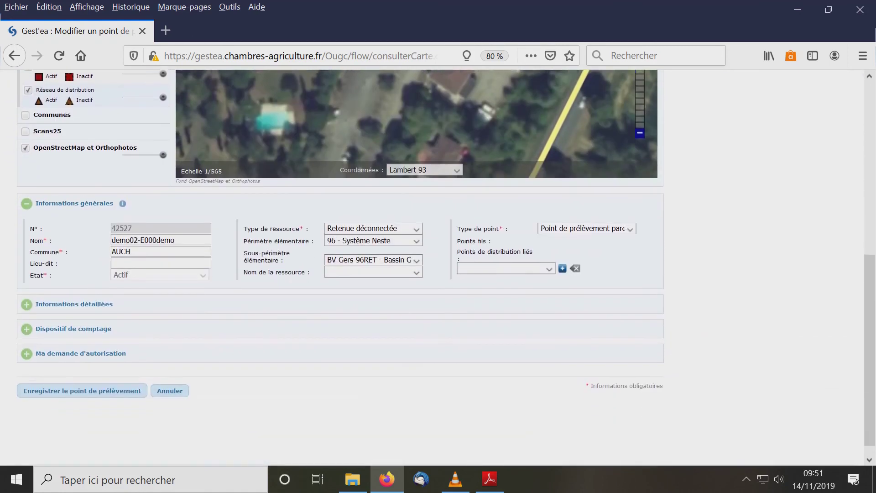